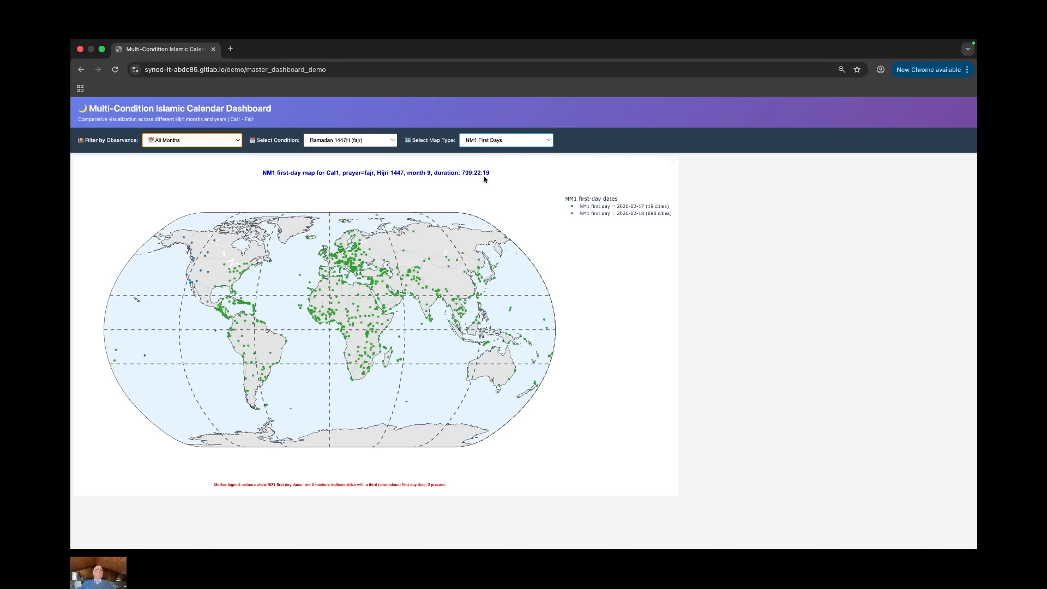
Step: Switch the map type to NM2 First Days for the Ramadan 1447H (fajr) condition
mouse_move(237, 275)
mouse_move(210, 252)
click(537, 140)
click(509, 151)
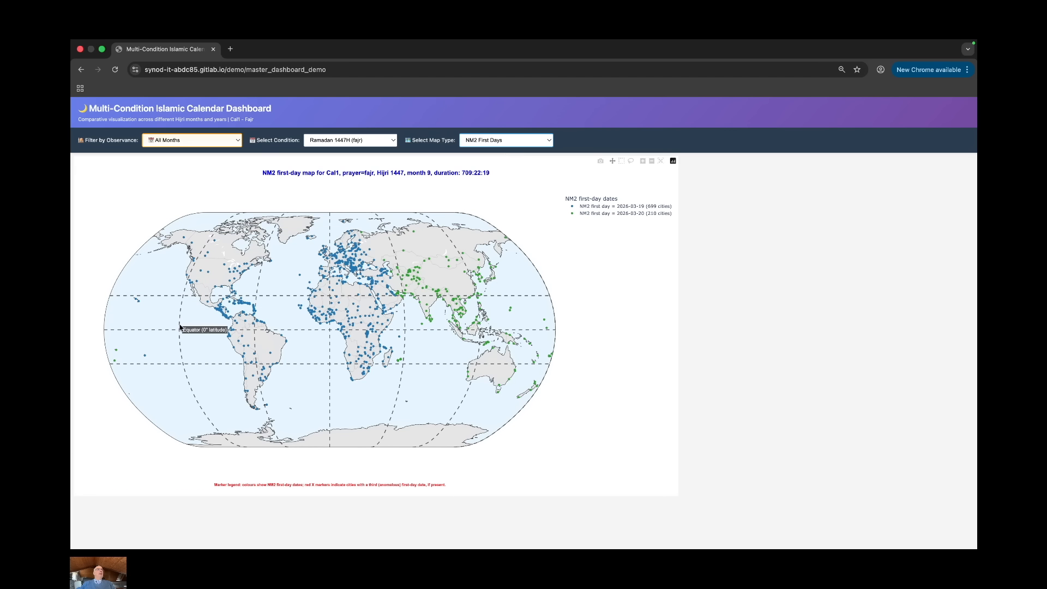
mouse_move(358, 260)
Step: Switch the map type to Main Blocks and inspect the city details in North Africa and southern Europe
click(510, 141)
click(489, 116)
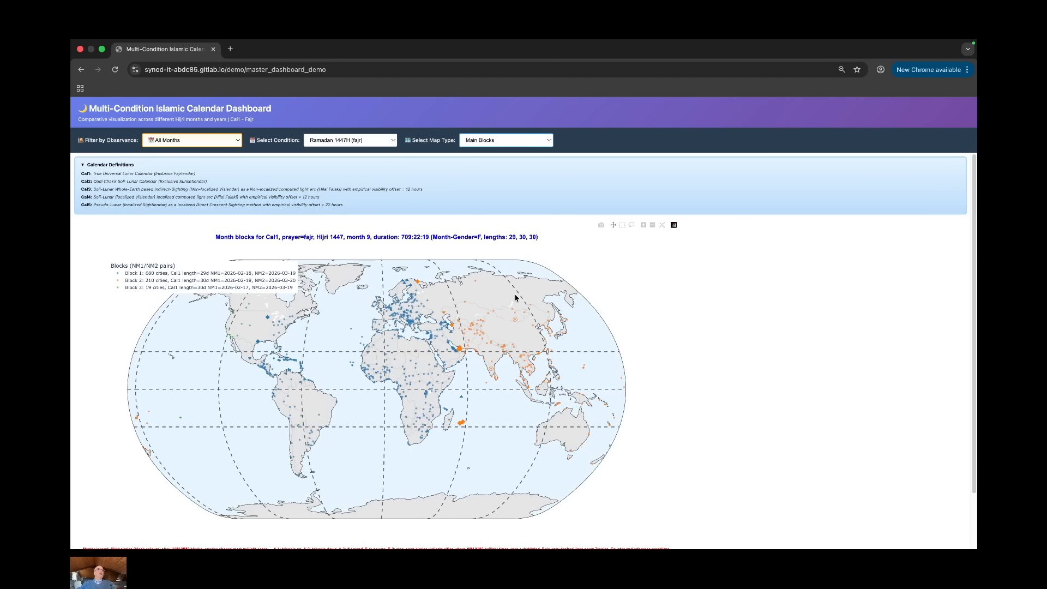
drag(502, 300, 424, 342)
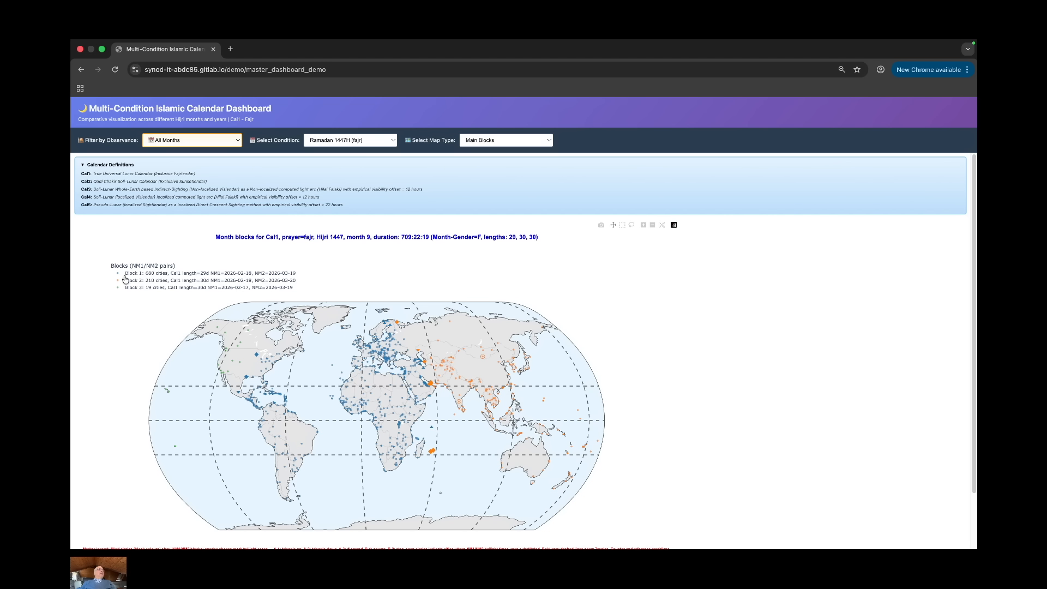
mouse_move(368, 391)
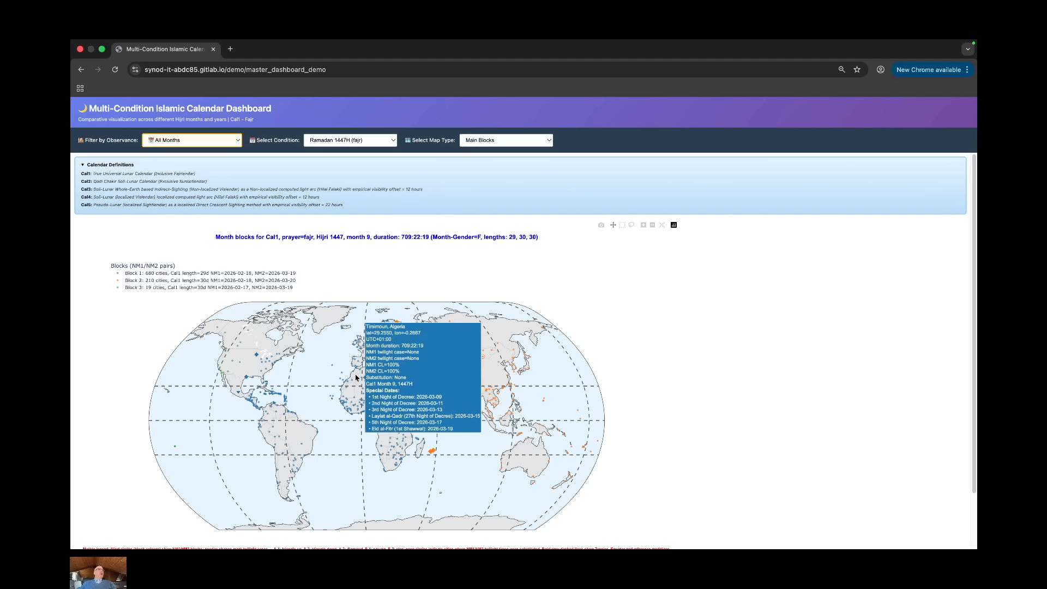
mouse_move(381, 368)
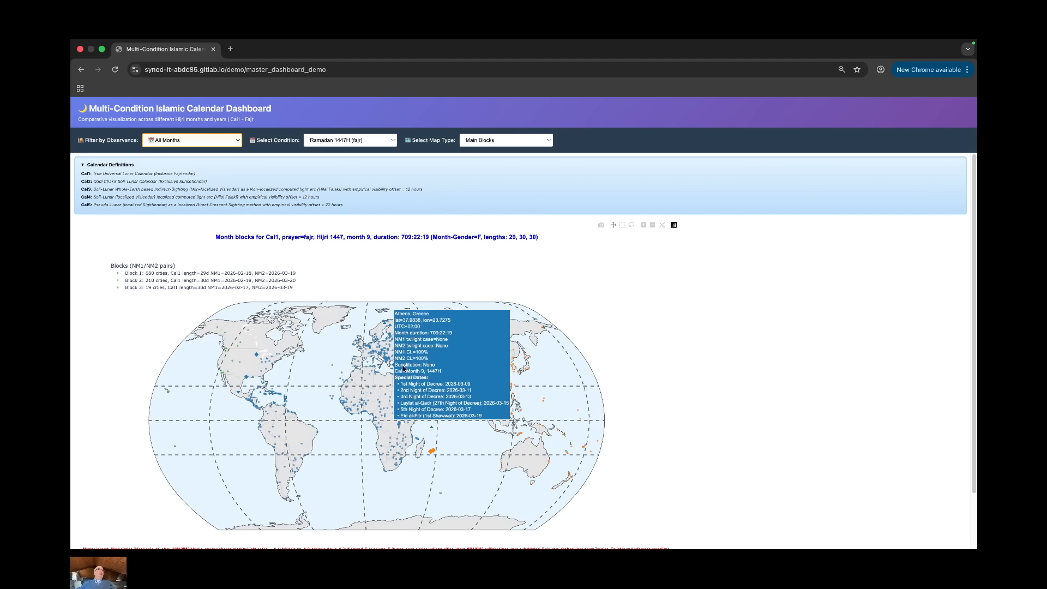
mouse_move(408, 378)
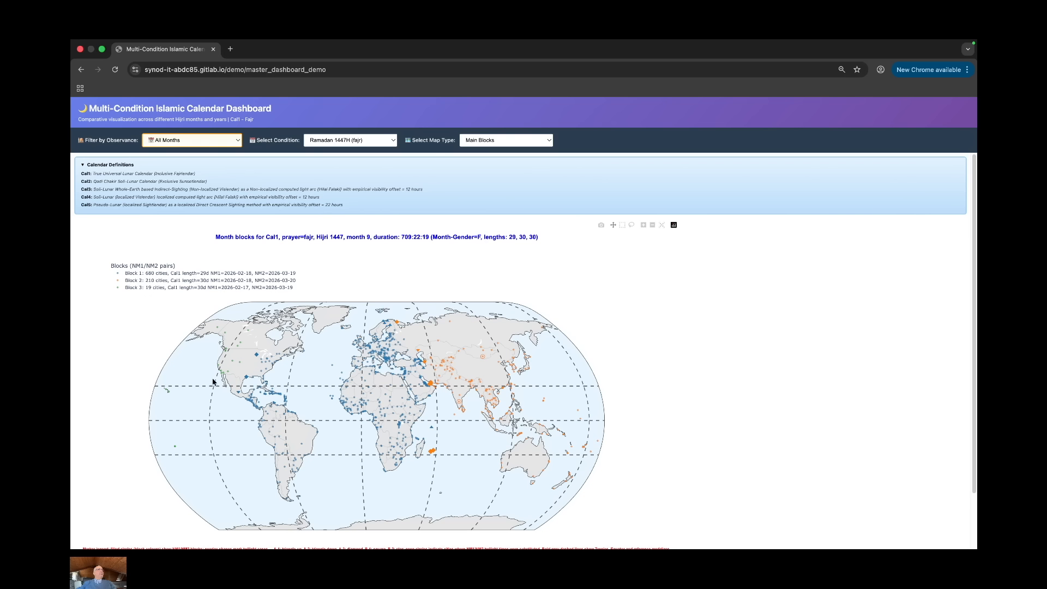
Step: Collapse the Calendar Definitions section and view the city details for Houston and Minneapolis on the blocks map
mouse_move(233, 357)
click(109, 164)
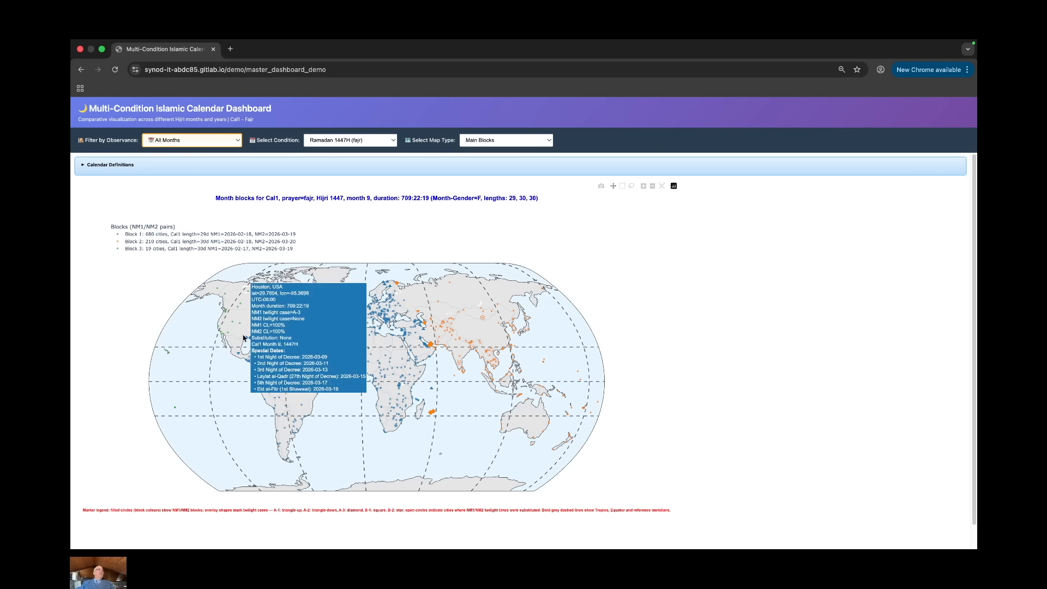
mouse_move(248, 316)
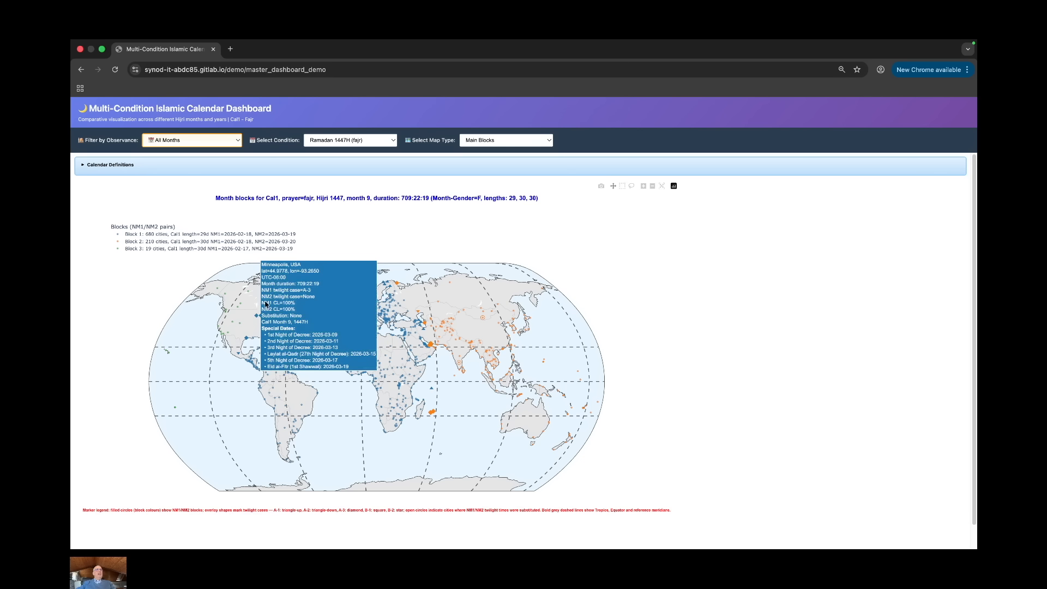
Step: Examine the details of the United Arab Emirates cities where the two month blocks meet
mouse_move(437, 357)
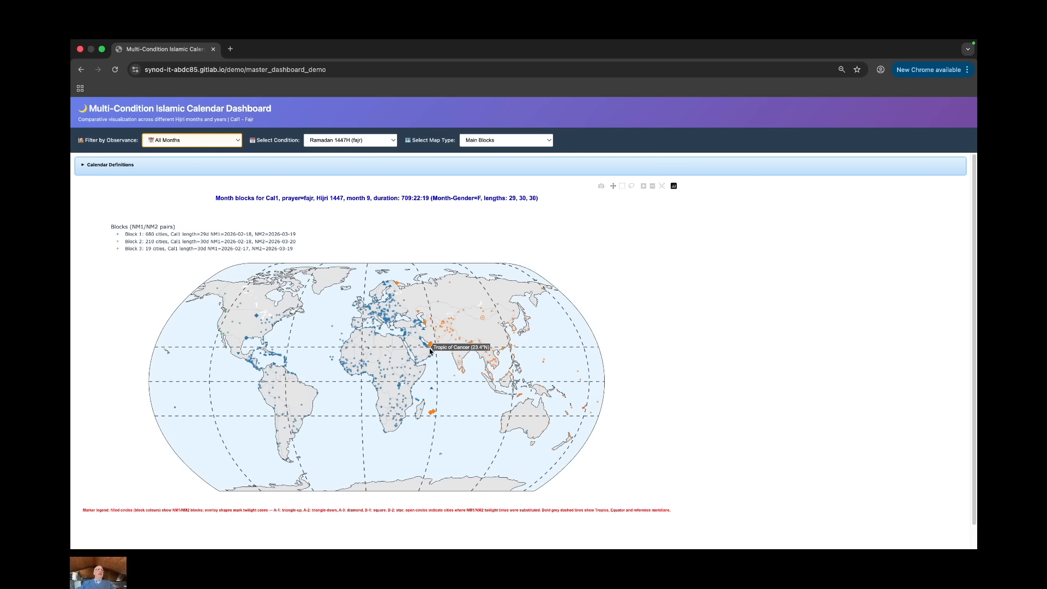
scroll(429, 353, up, 1)
scroll(429, 352, up, 5)
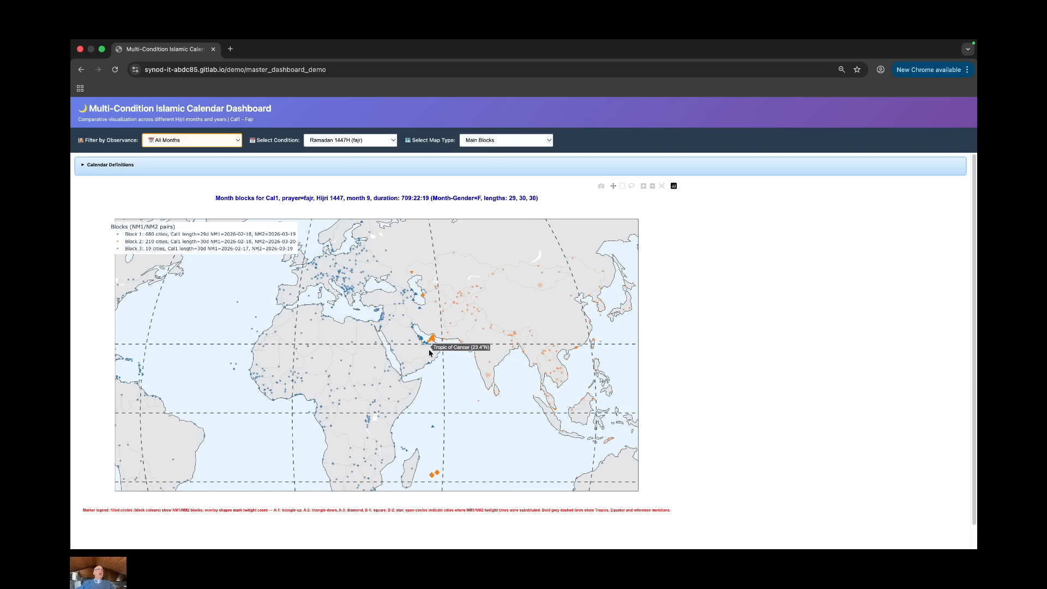
mouse_move(434, 336)
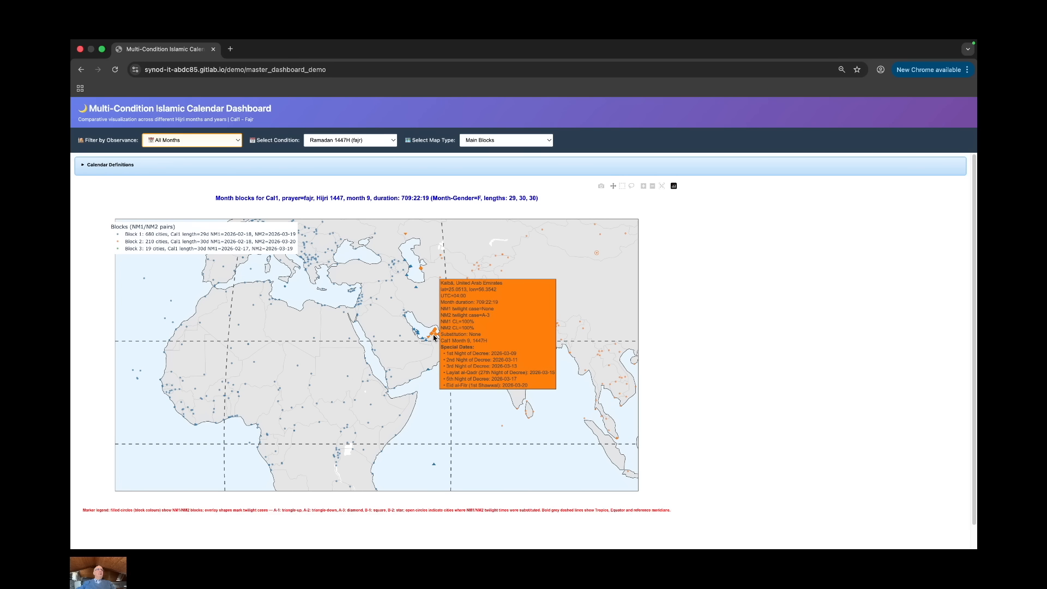
scroll(434, 337, down, 8)
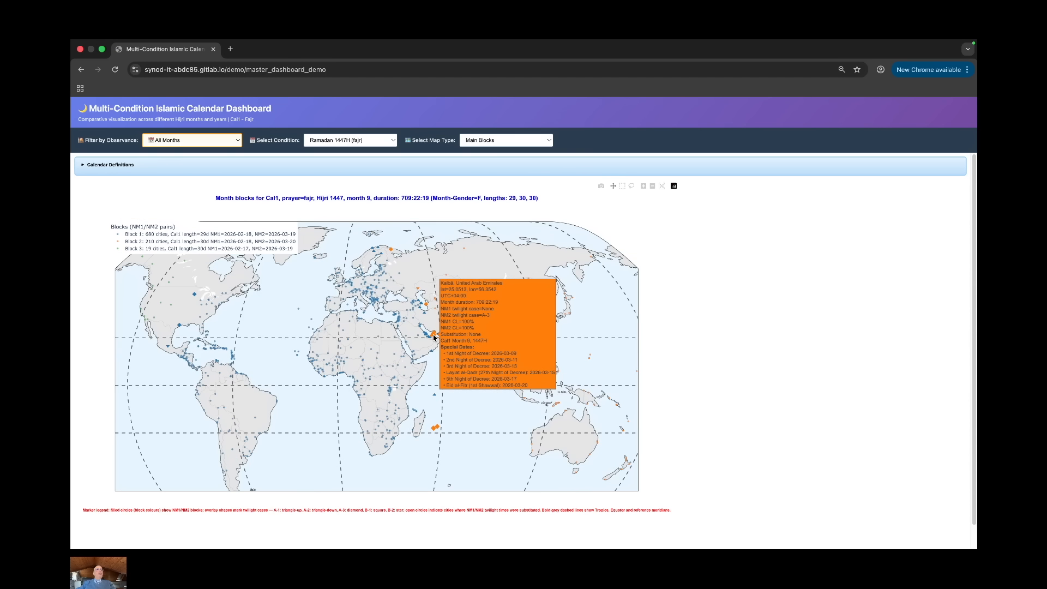
scroll(434, 337, up, 7)
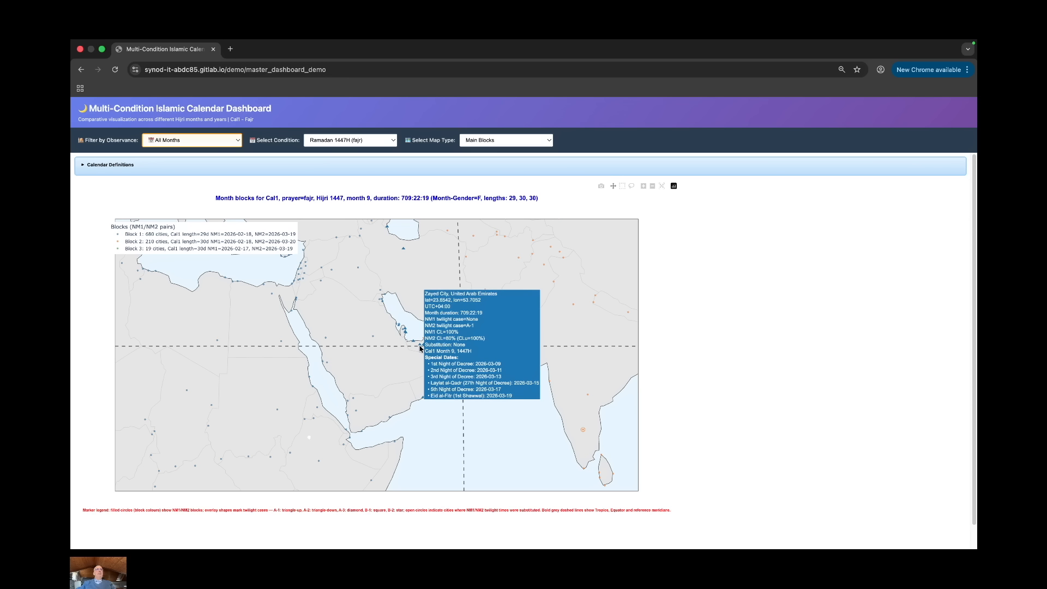
scroll(417, 352, down, 2)
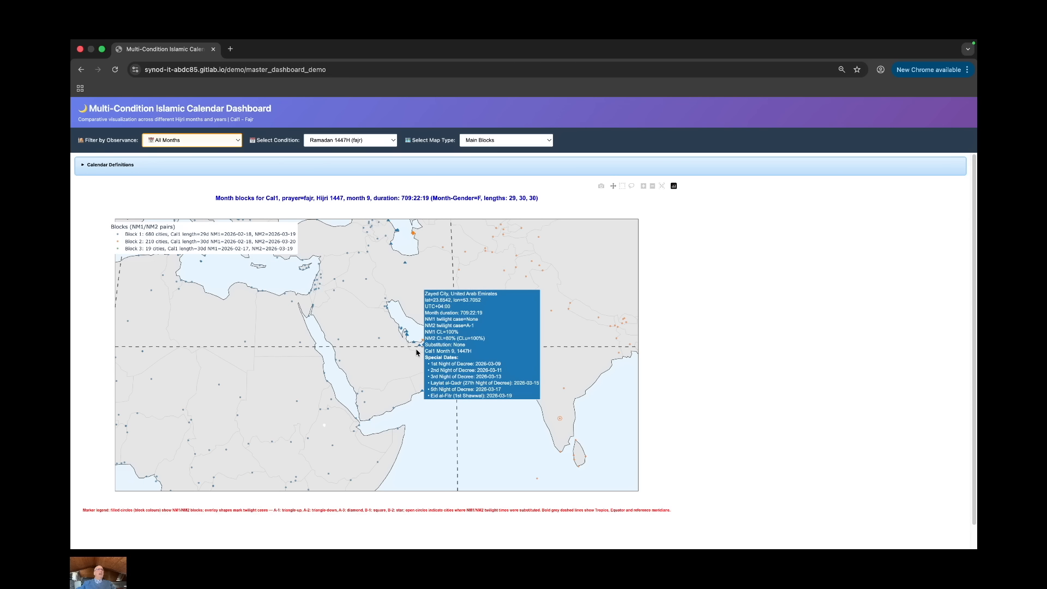
scroll(417, 352, down, 5)
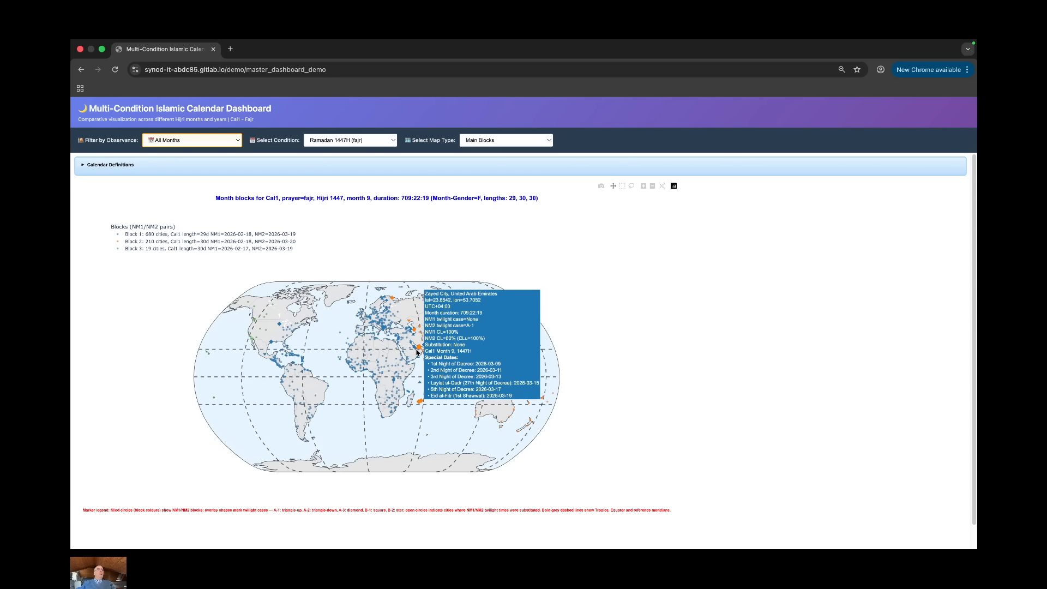
scroll(417, 352, up, 1)
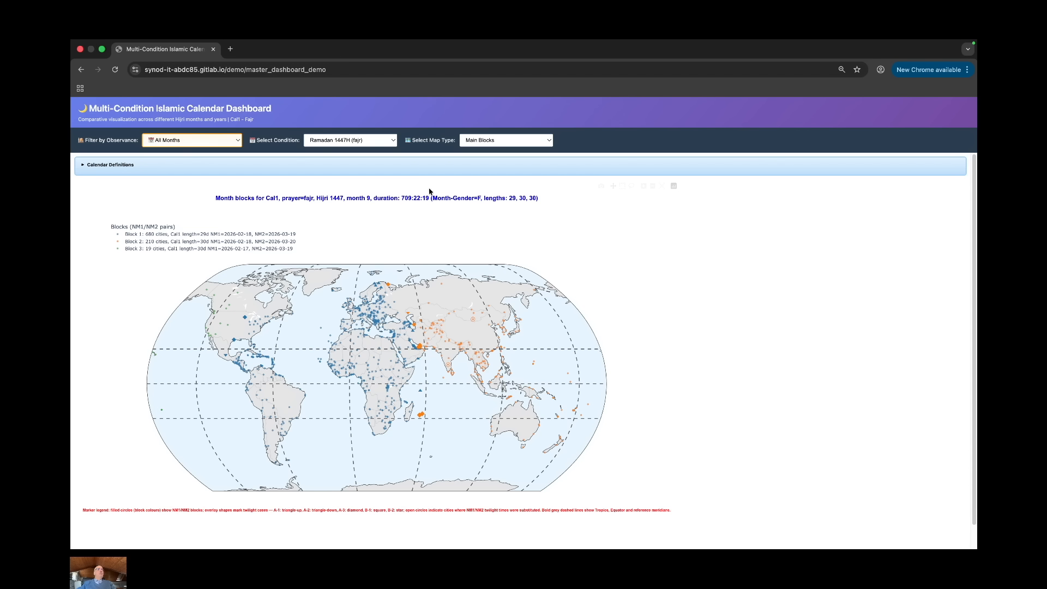
Step: Select the Dhu al-Hijjah 1447H condition and inspect the city markers along the Algerian coast
click(385, 140)
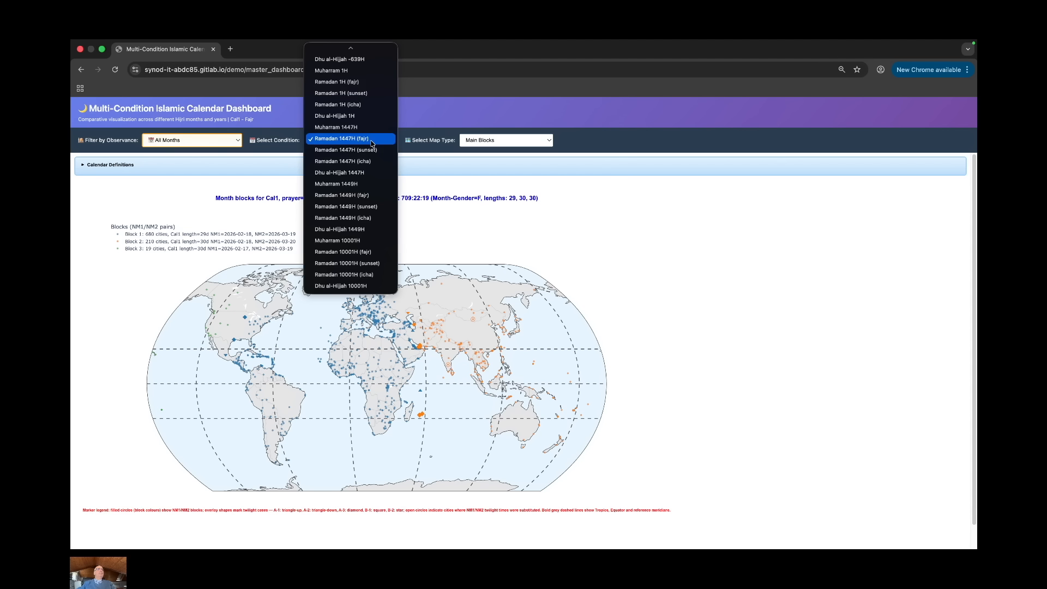
click(344, 174)
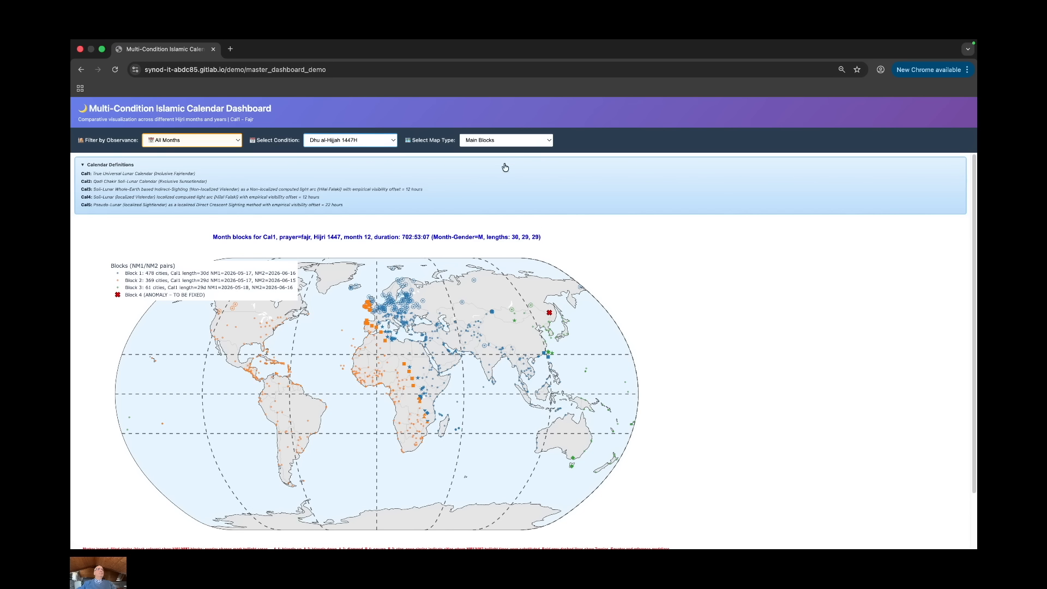
scroll(403, 350, up, 5)
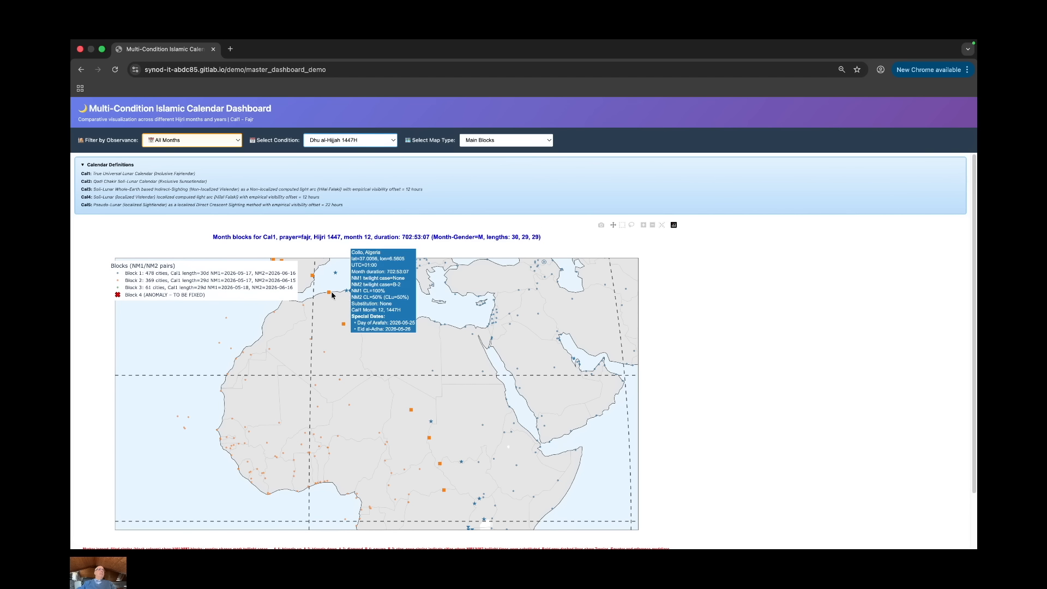
mouse_move(327, 294)
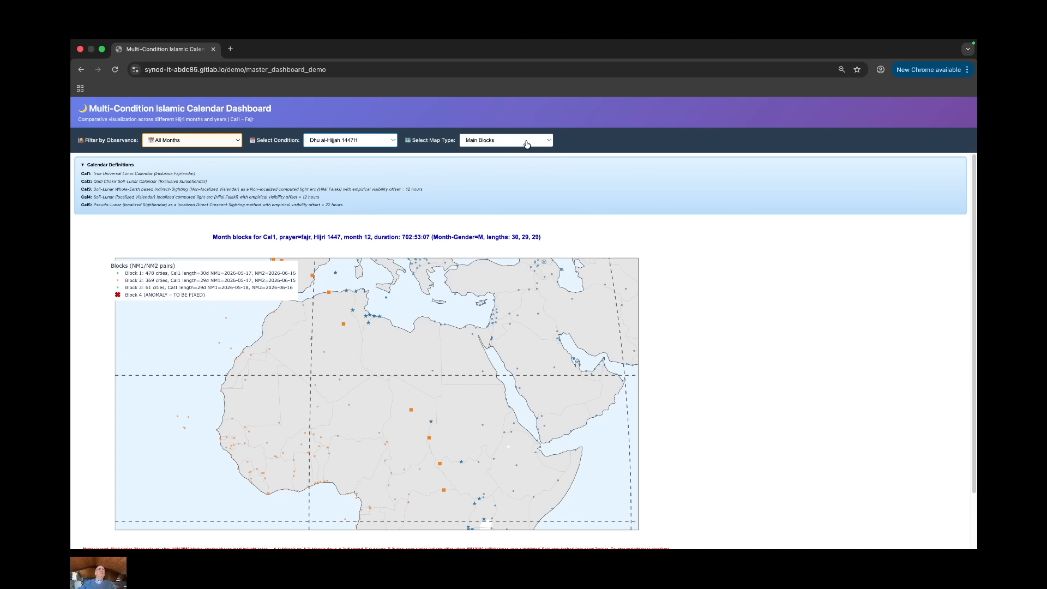
Step: Switch the map type to NM2 First Days for Dhu al-Hijjah 1447H and check the details of Collo, Algeria
click(526, 144)
click(494, 162)
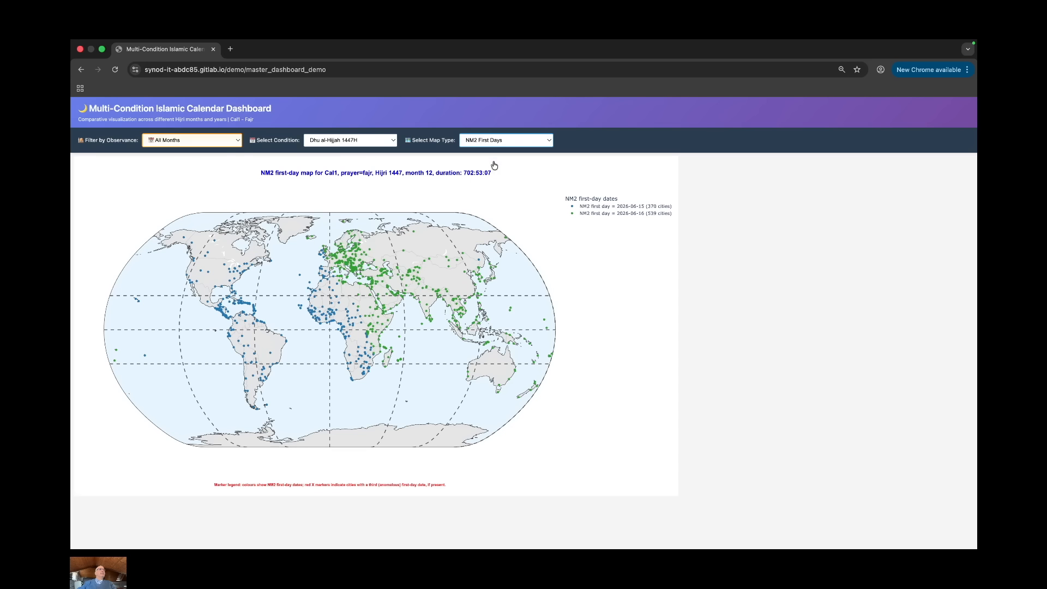
scroll(365, 295, up, 3)
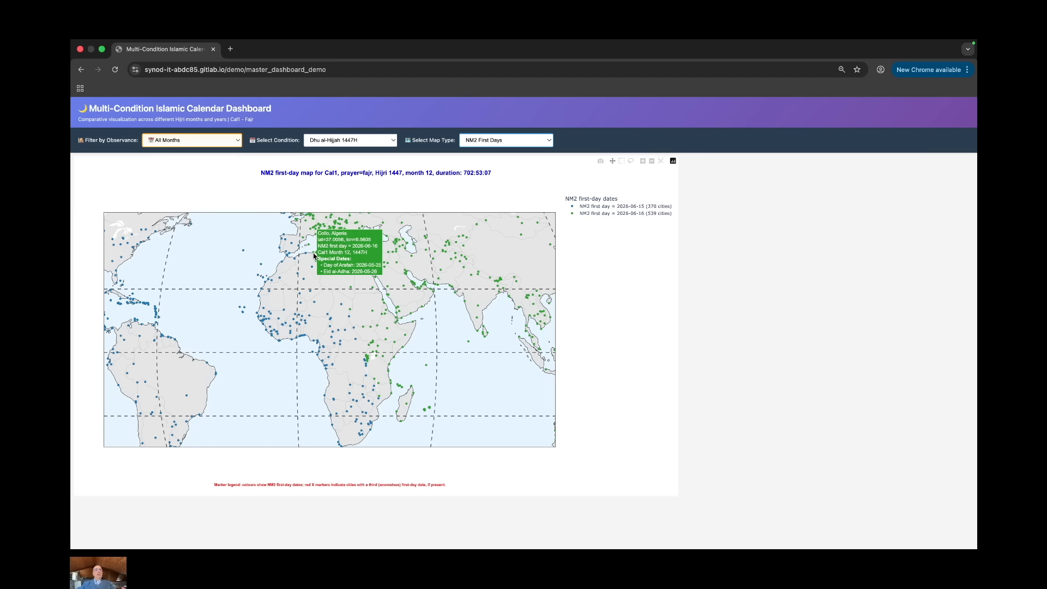
scroll(314, 254, down, 5)
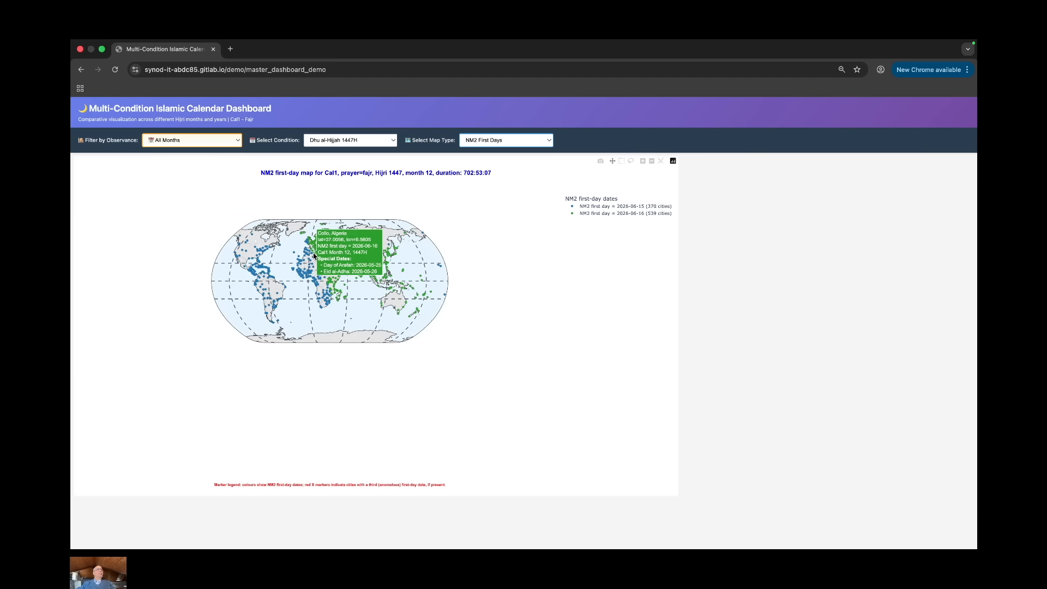
drag(322, 259, 334, 315)
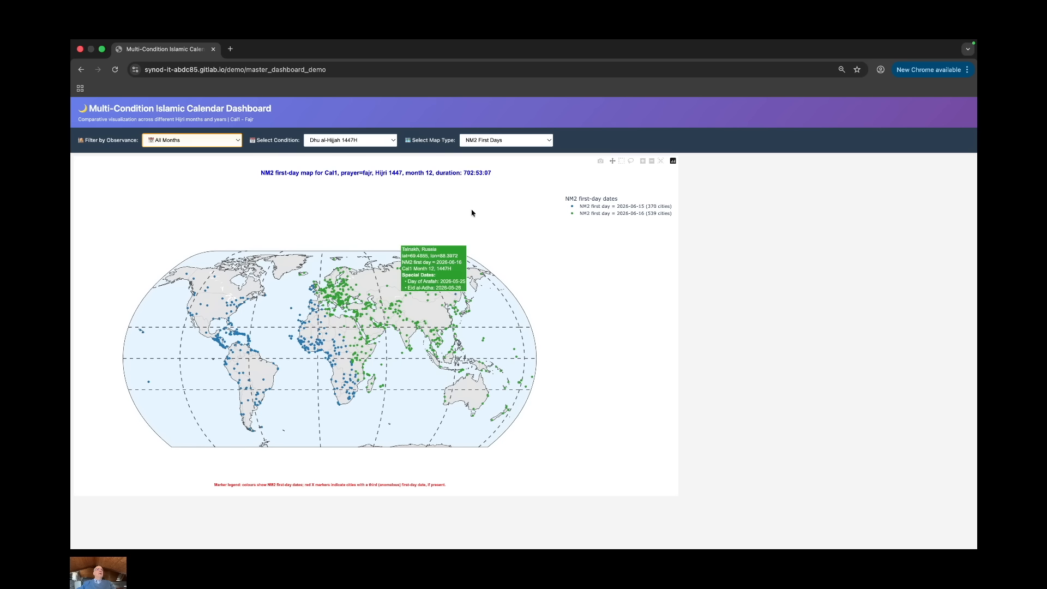
Step: Select the Muharram 1H condition and display its NM1 First Days map
click(371, 142)
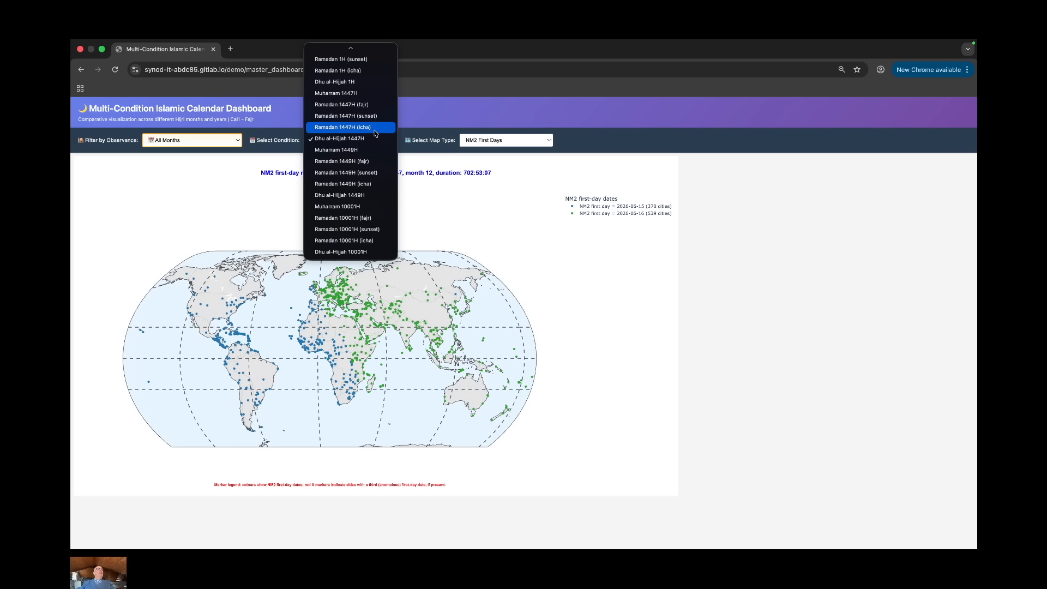
mouse_move(350, 53)
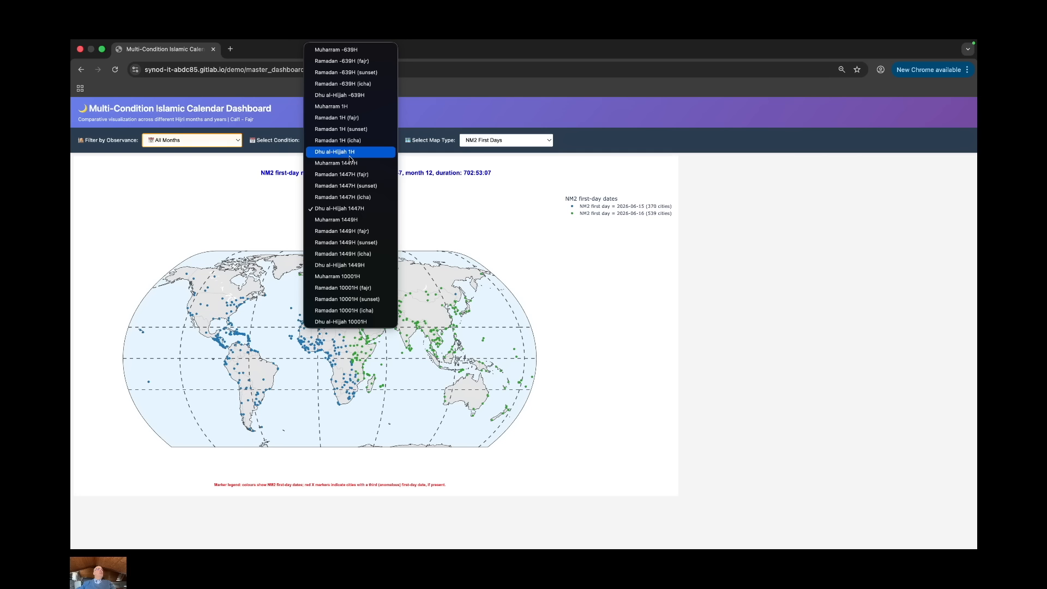
click(336, 108)
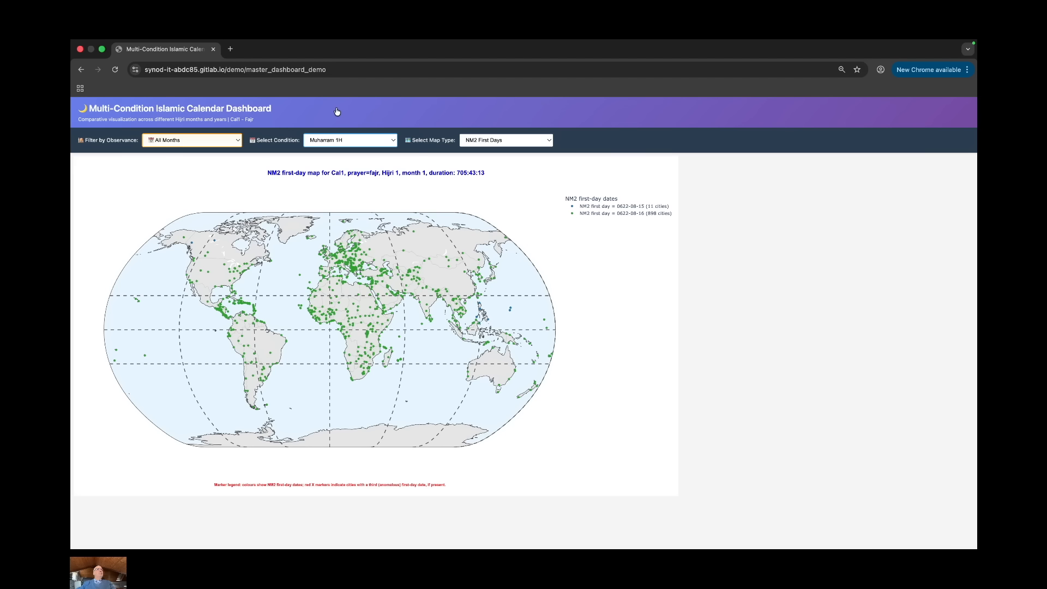
click(524, 140)
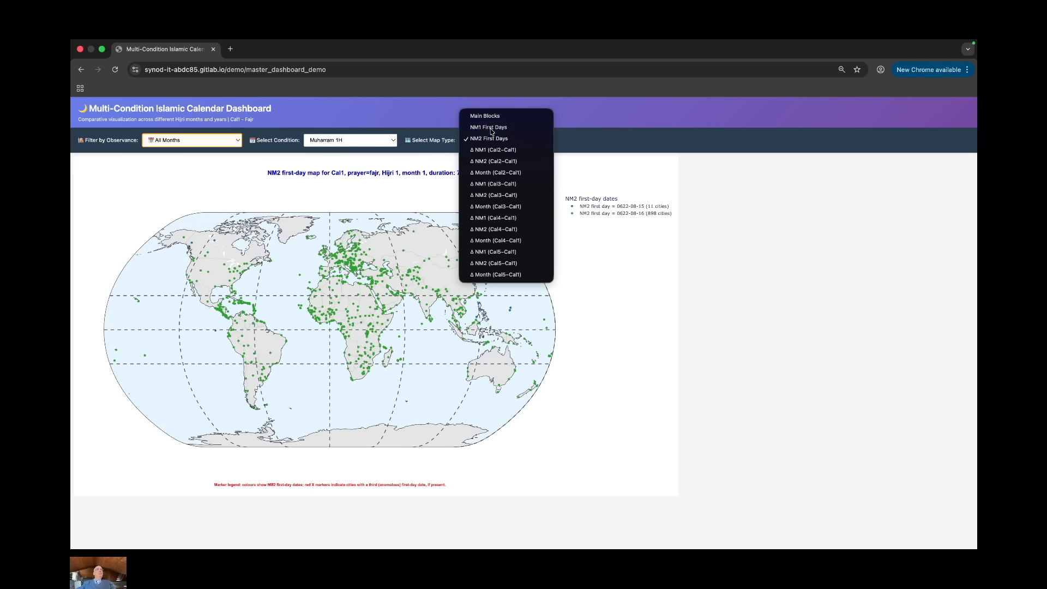
click(493, 130)
mouse_move(329, 263)
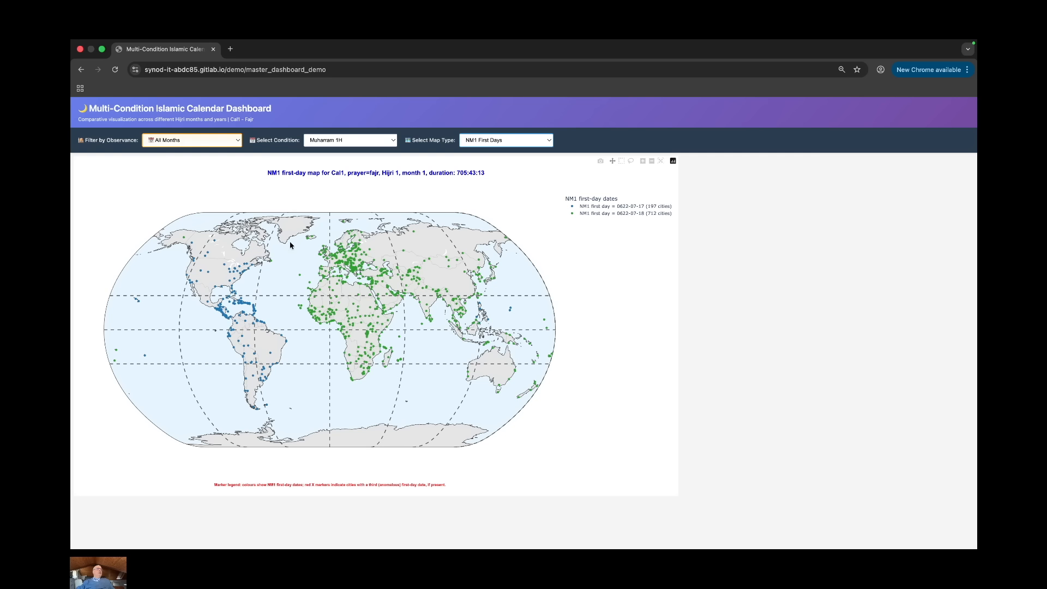
drag(233, 362, 224, 366)
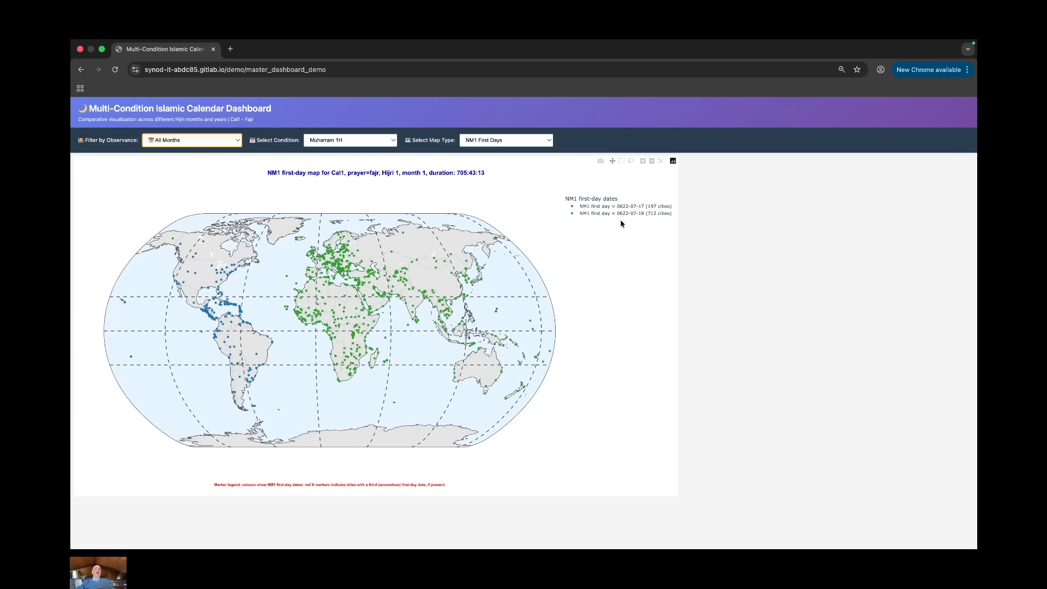
Step: Select the Ramadan 10001H (fajr) condition and switch its map type from NM1 First Days to NM2 First Days
click(534, 140)
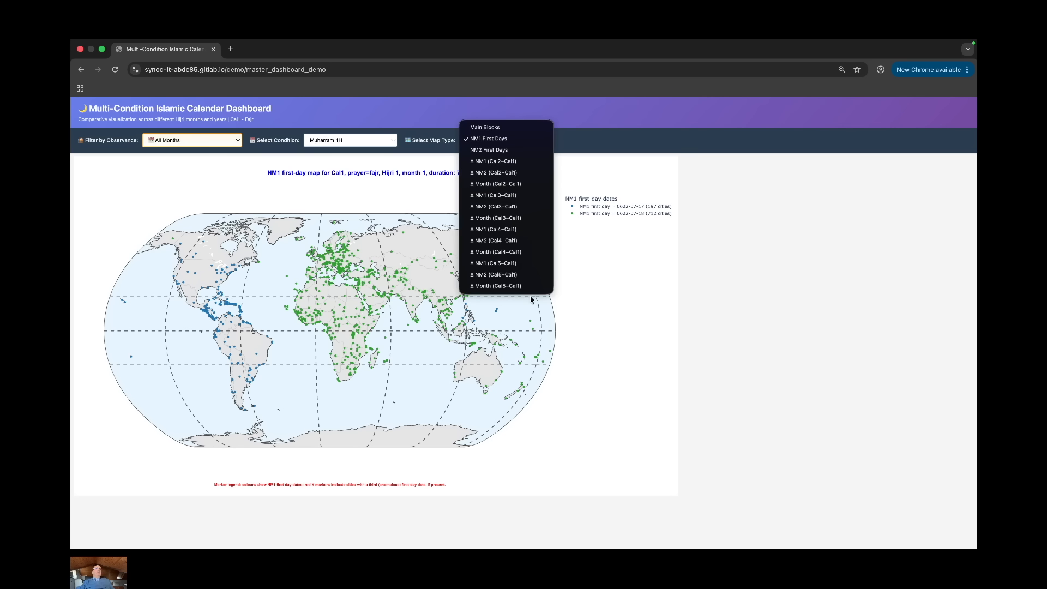
click(611, 255)
click(360, 141)
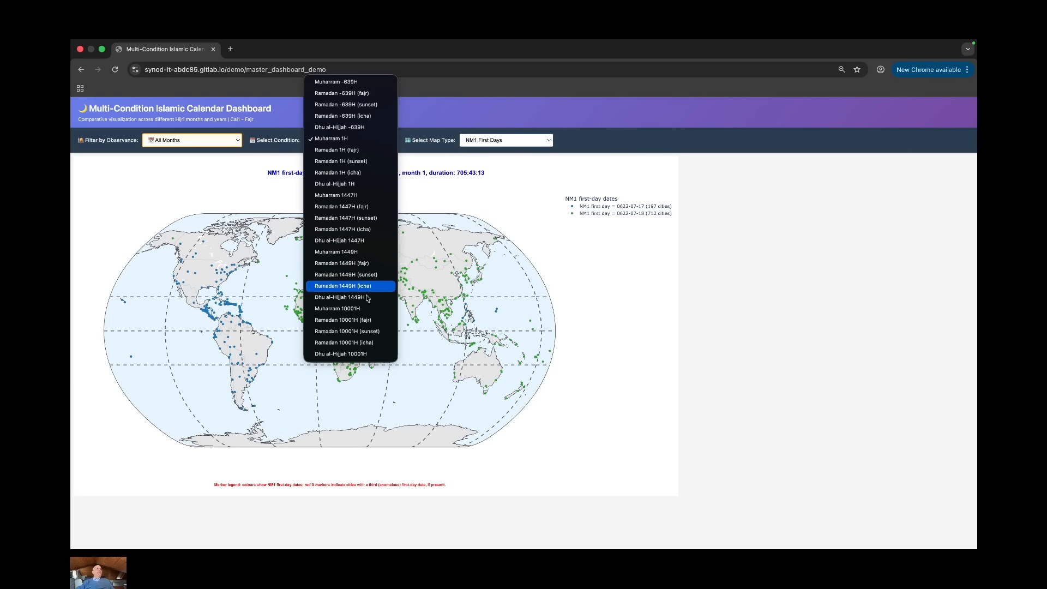
click(344, 320)
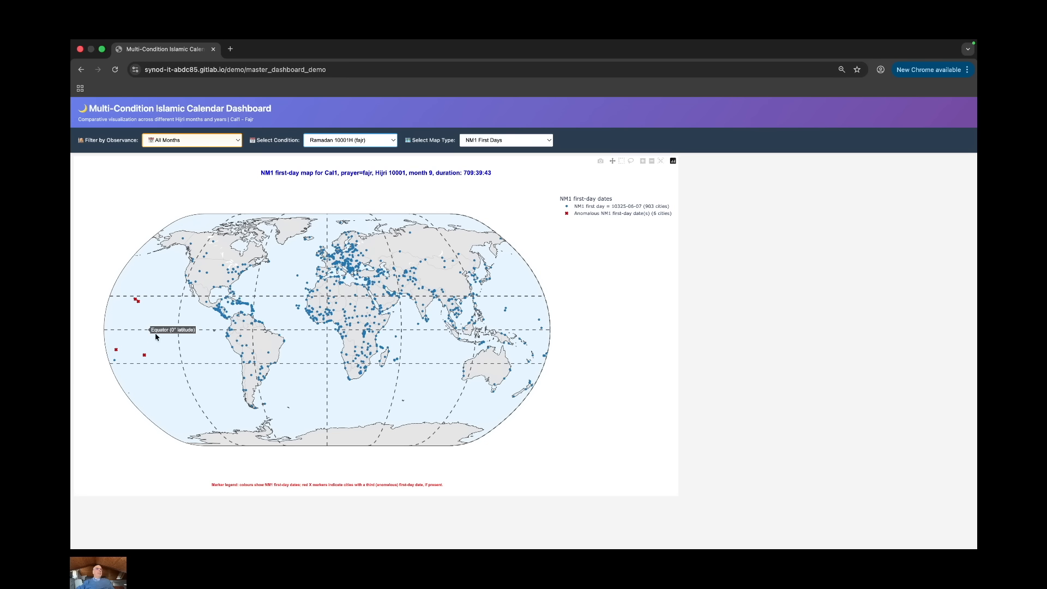
click(515, 140)
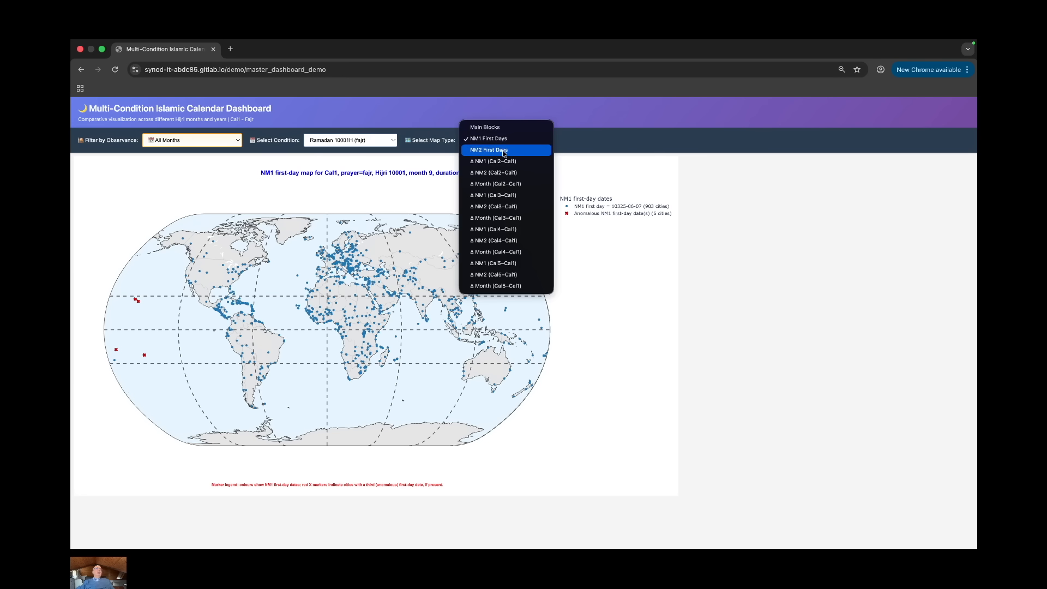
click(505, 150)
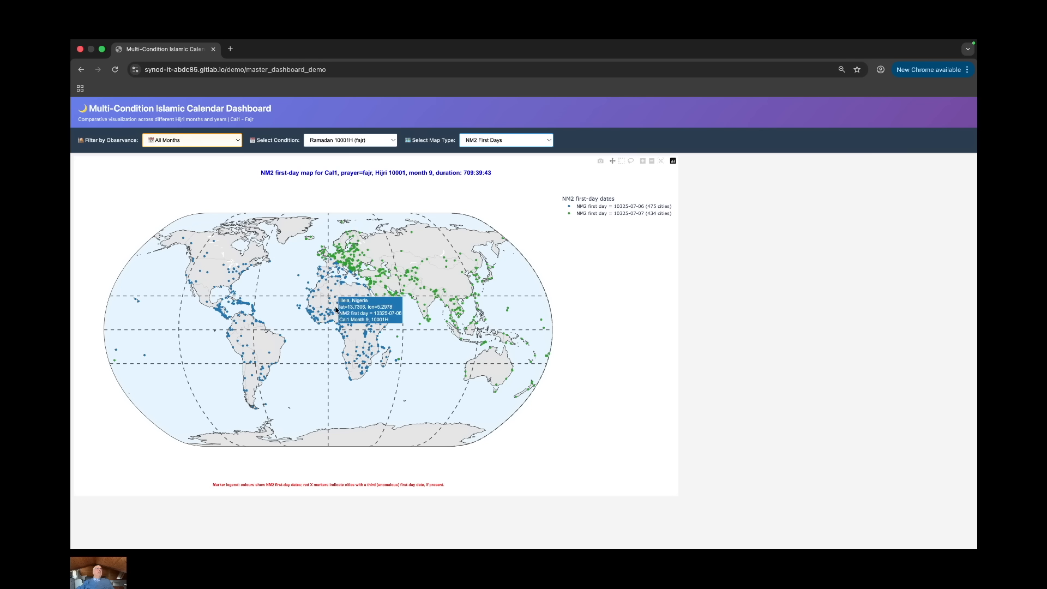
Step: Select the Muharram -639H condition and switch its map type from NM2 First Days to NM1 First Days
click(384, 143)
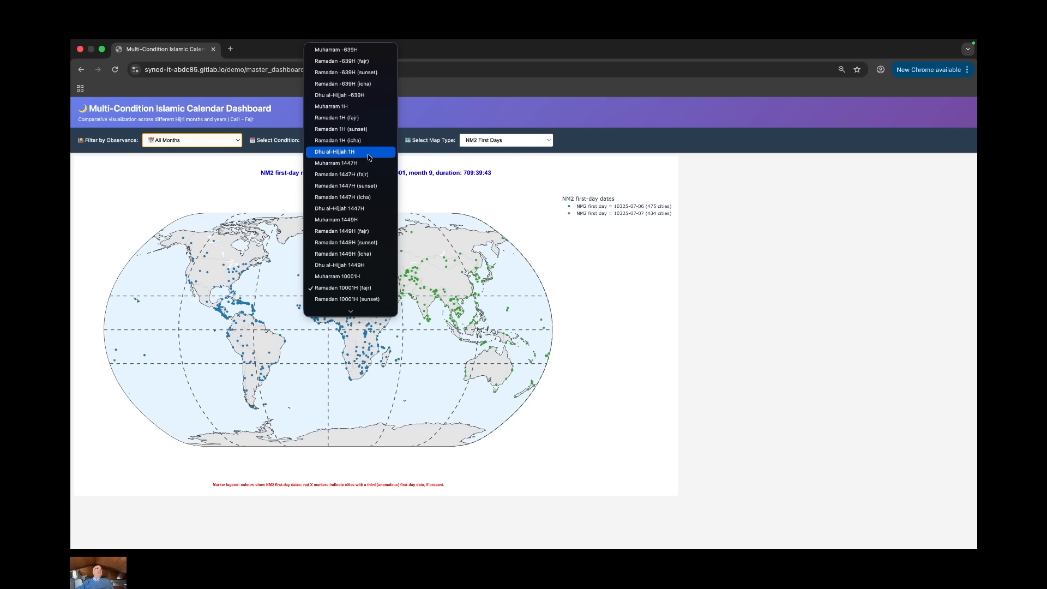
click(338, 51)
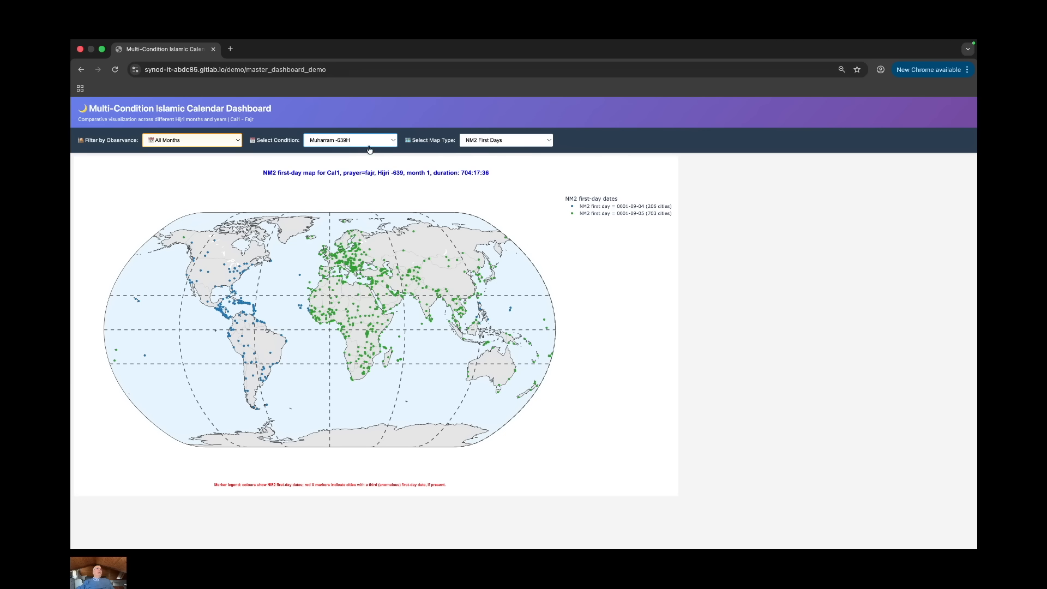
click(508, 143)
click(493, 131)
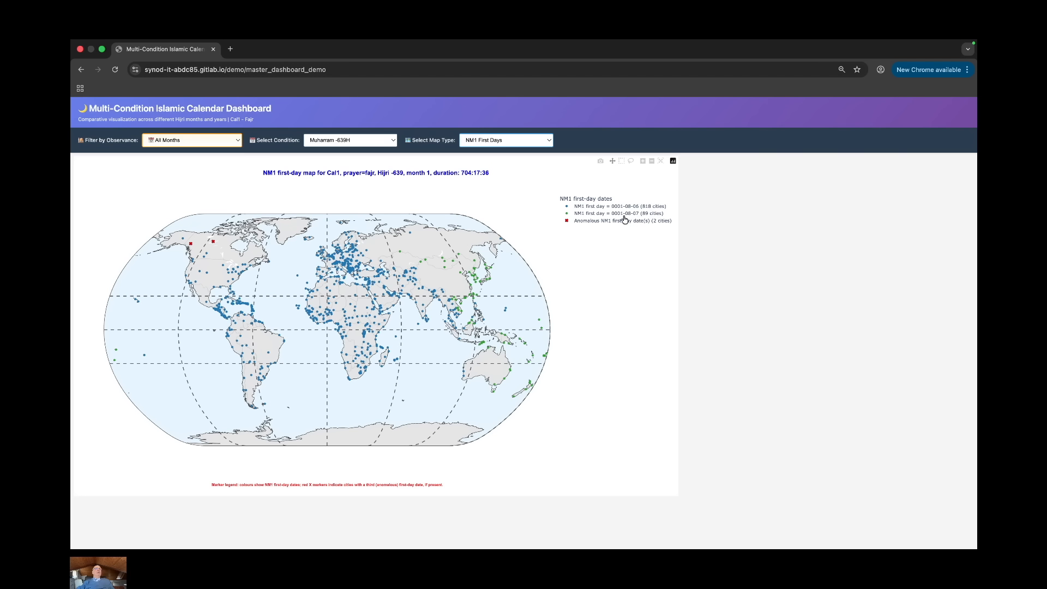
mouse_move(396, 361)
Step: Select the Ramadan 1447H (sunset) condition and inspect the special dates of city markers across Asia and Africa
click(381, 143)
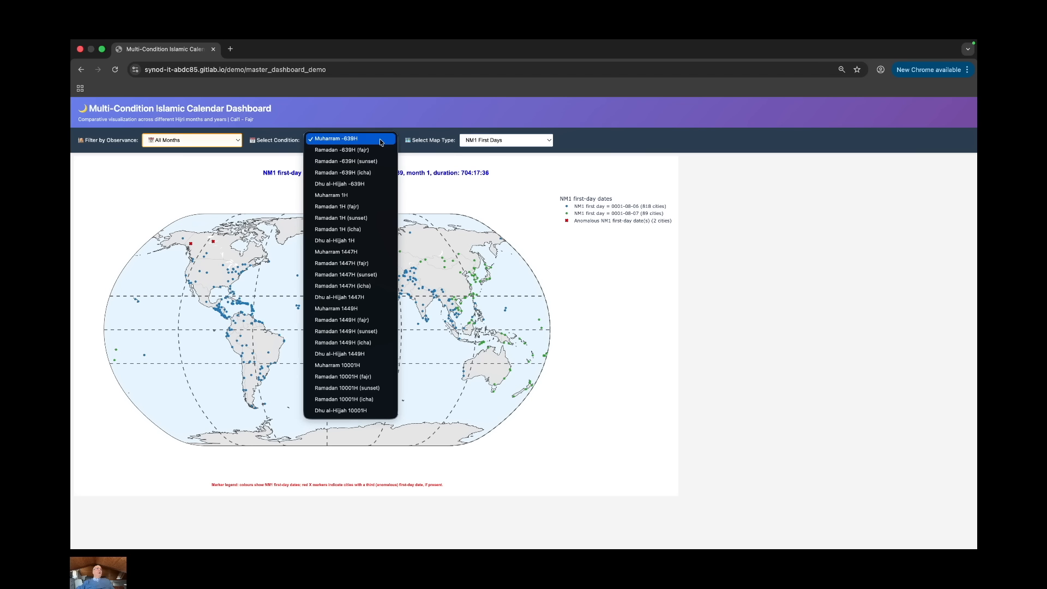
click(353, 274)
mouse_move(511, 306)
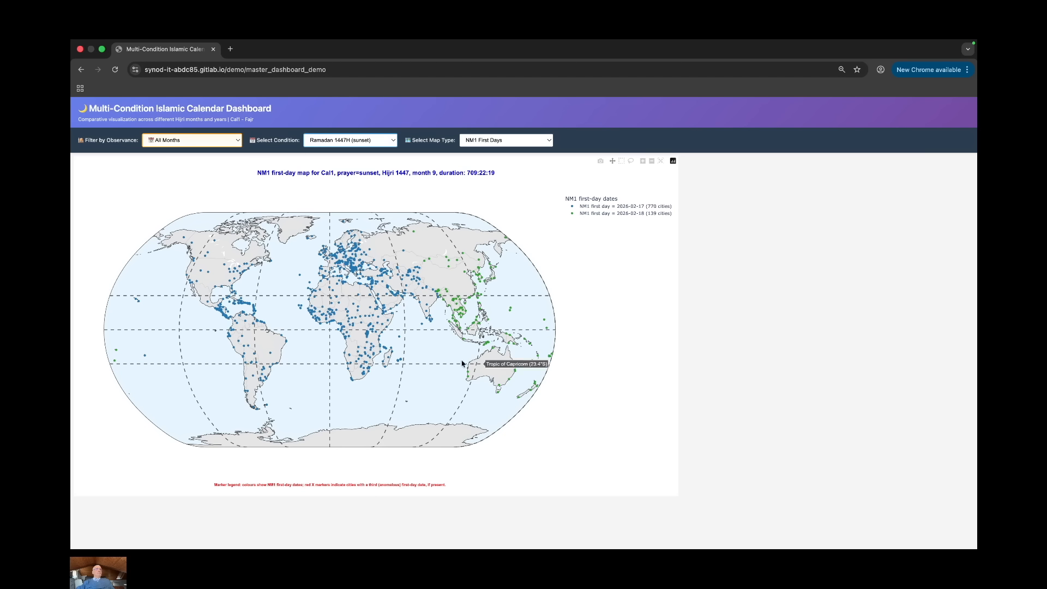
mouse_move(415, 295)
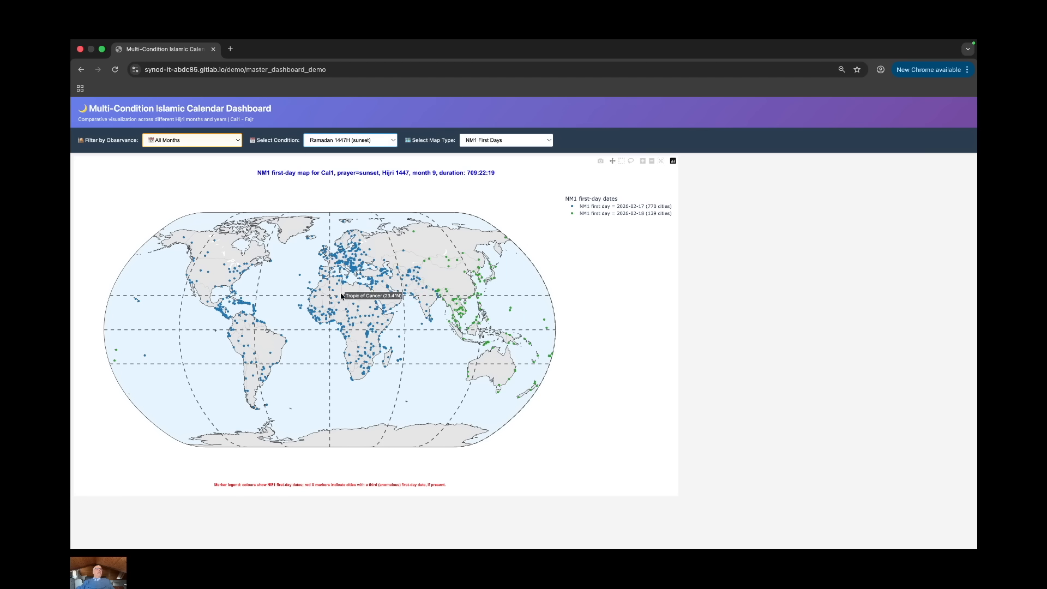
mouse_move(347, 264)
mouse_move(383, 273)
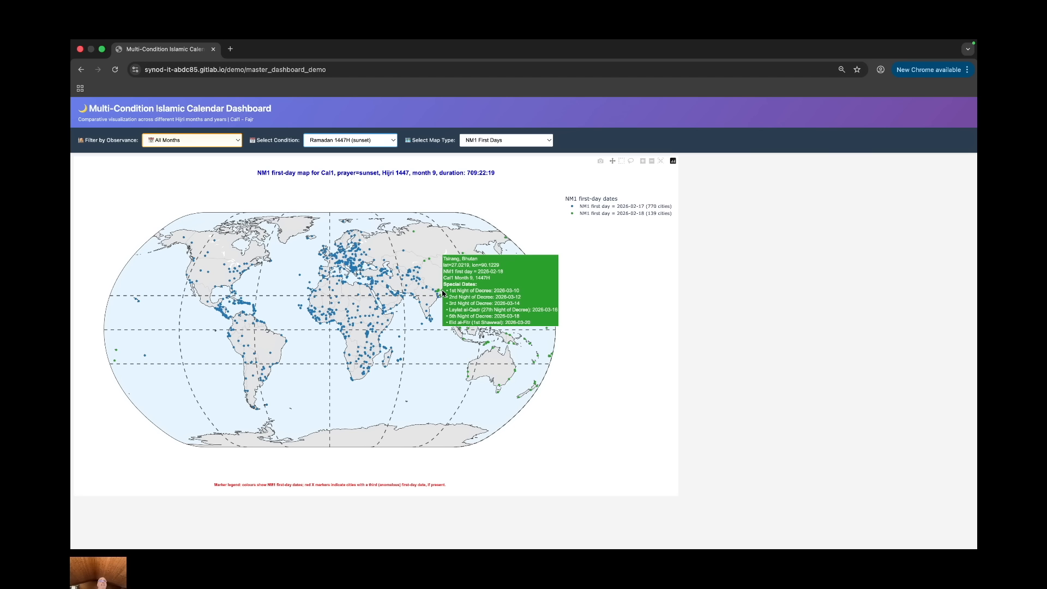
mouse_move(447, 311)
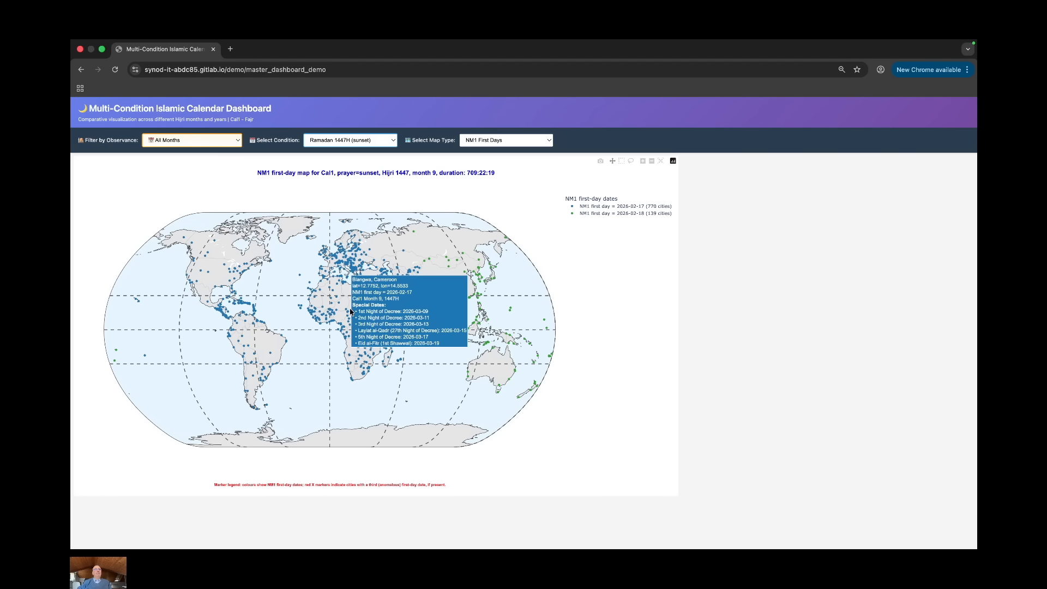
Step: Select the Ramadan 1447H (icha) condition and display its Main Blocks map
click(381, 140)
click(375, 149)
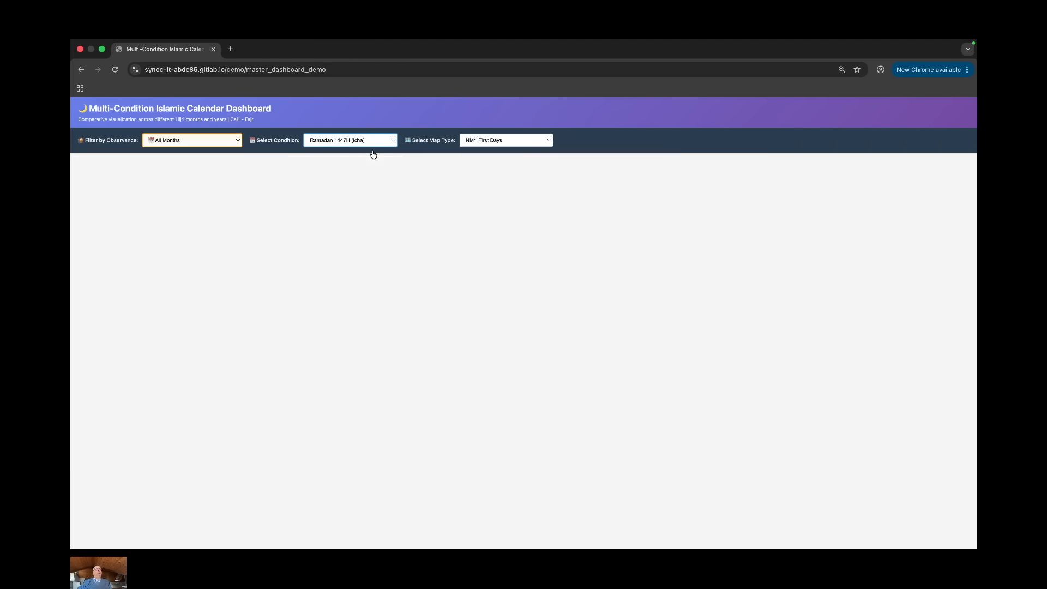
click(500, 141)
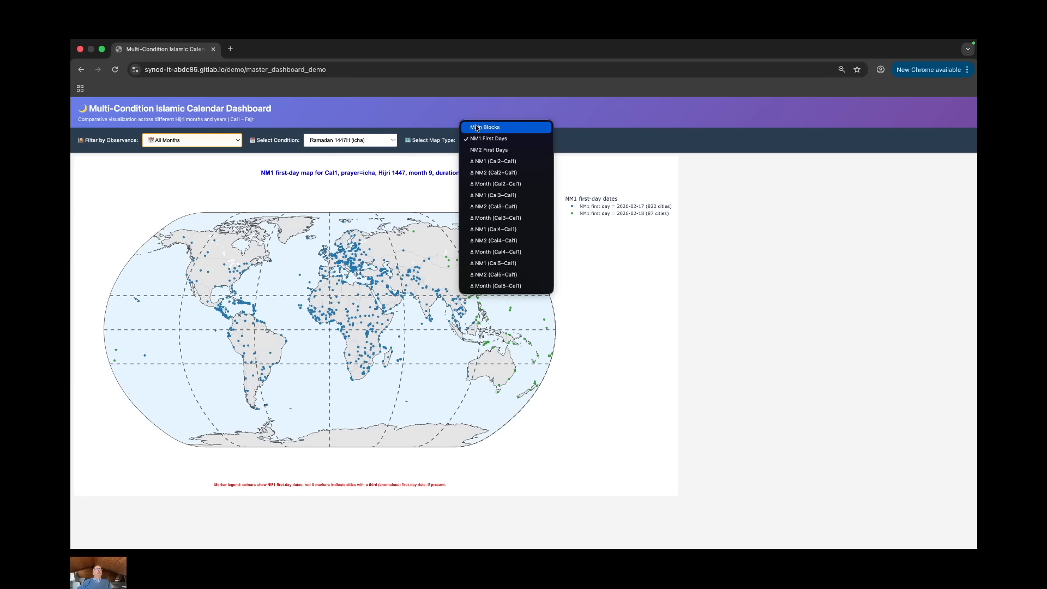
click(477, 128)
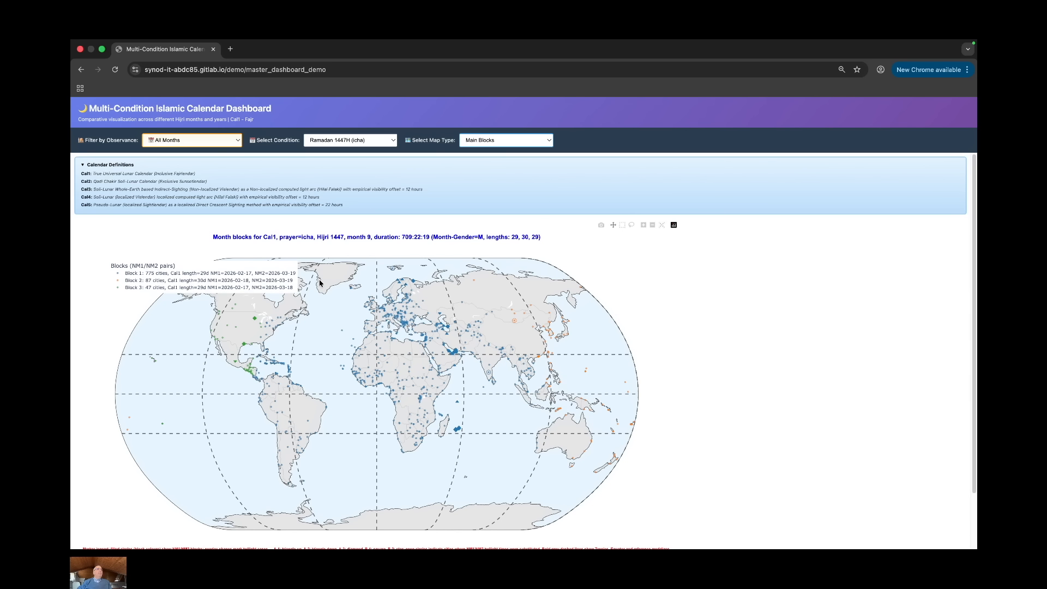
Step: Collapse the Calendar Definitions and inspect the block map's city markers, including those in Mongolia and North Korea
click(84, 165)
mouse_move(234, 282)
mouse_move(258, 334)
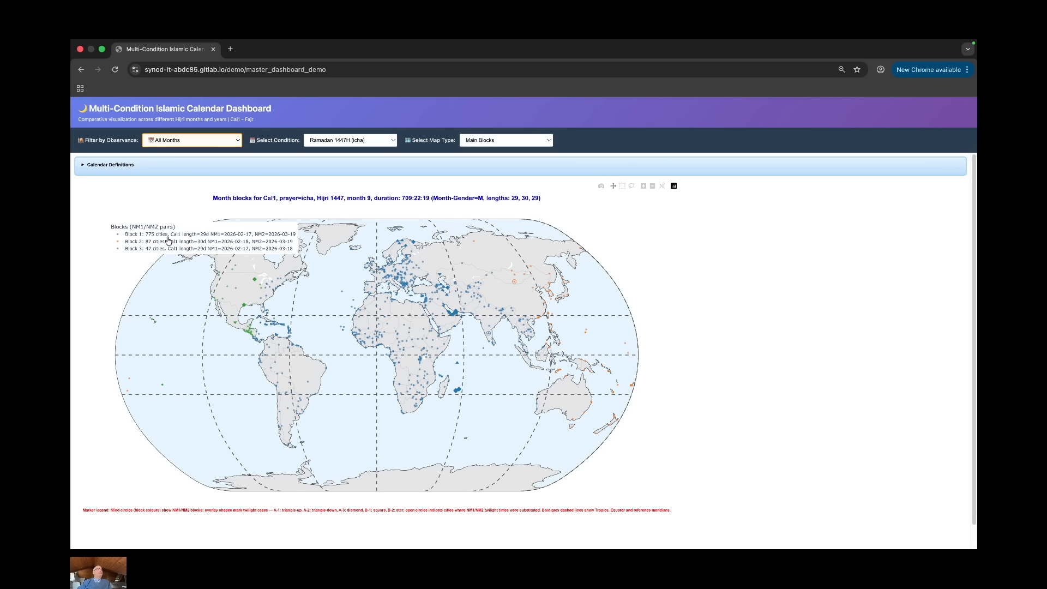
mouse_move(422, 281)
mouse_move(515, 282)
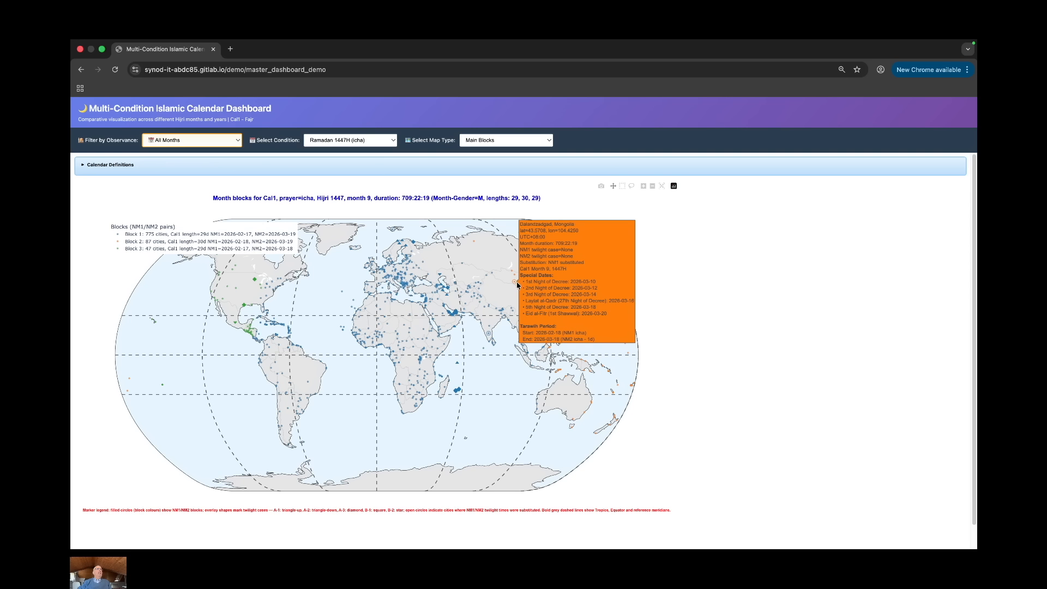
mouse_move(548, 318)
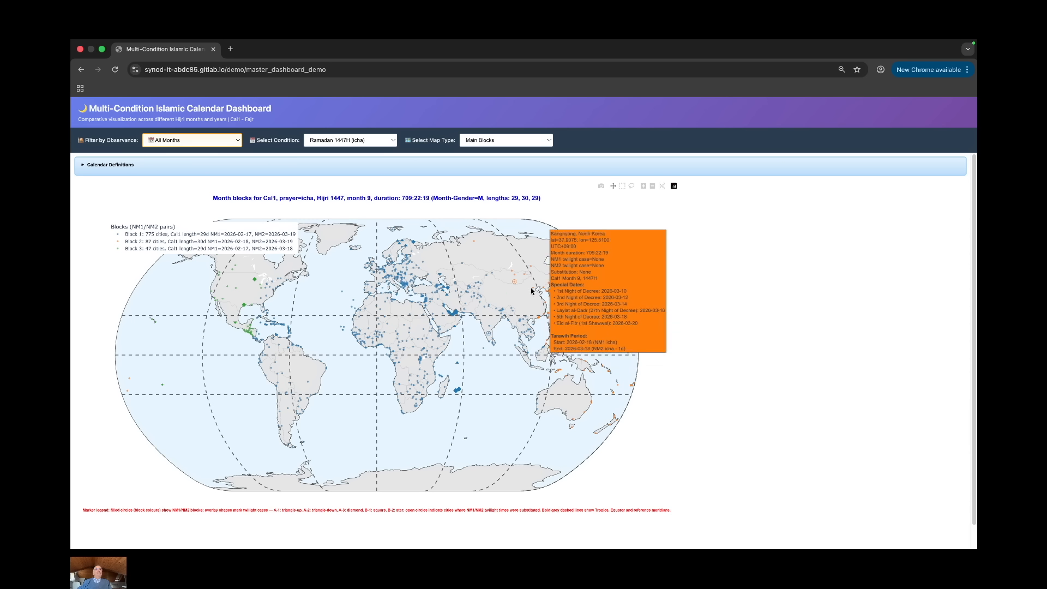